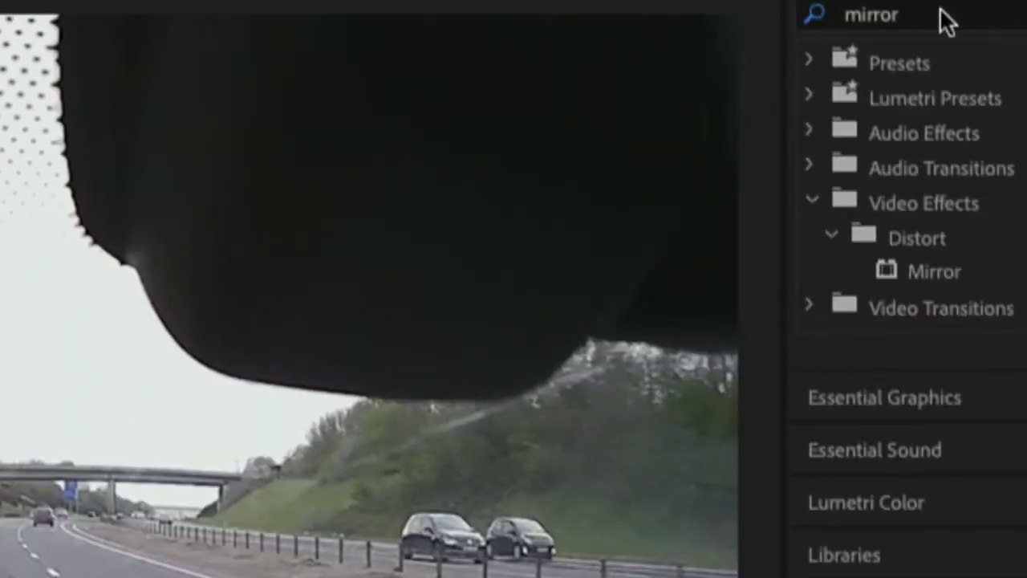
- Apply the Mirror video effect to the Cam.mp4 clip and duplicate it on the same clip
{"action": "left_click", "coordinate": [945, 272]}
{"action": "left_click", "coordinate": [991, 262]}
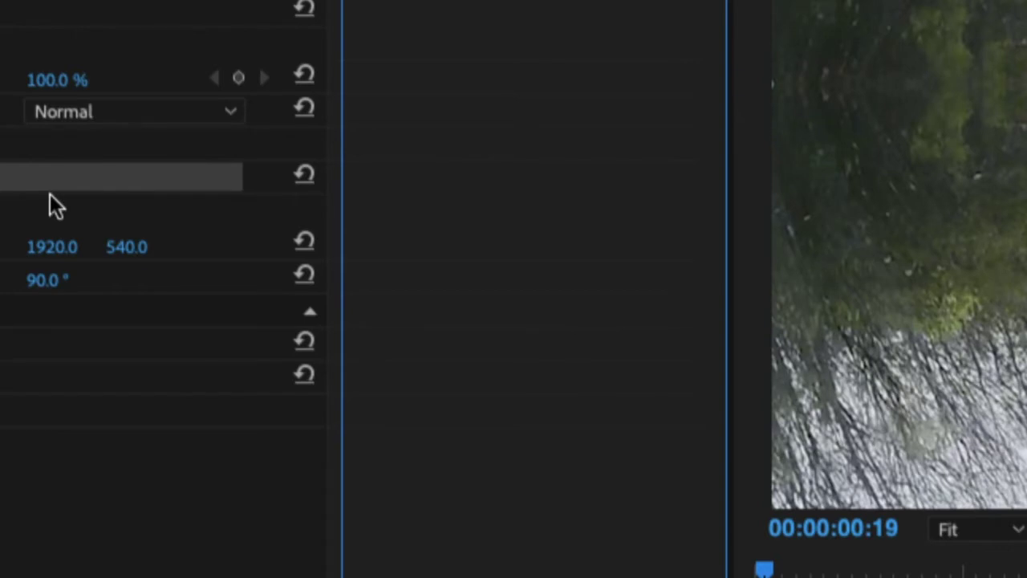
{"action": "key", "text": "super+v"}
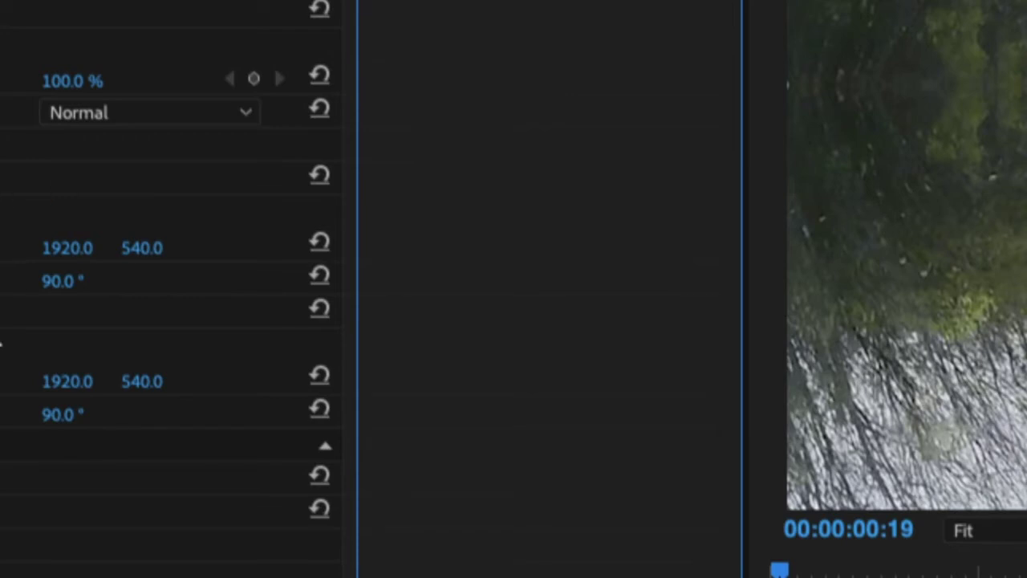
- Set the upper Mirror effect on Cam.mp4 to reflection center 956.0, 540.0 and angle 1x0.0°, and play the result
{"action": "left_click", "coordinate": [2, 320]}
{"action": "left_click", "coordinate": [26, 186]}
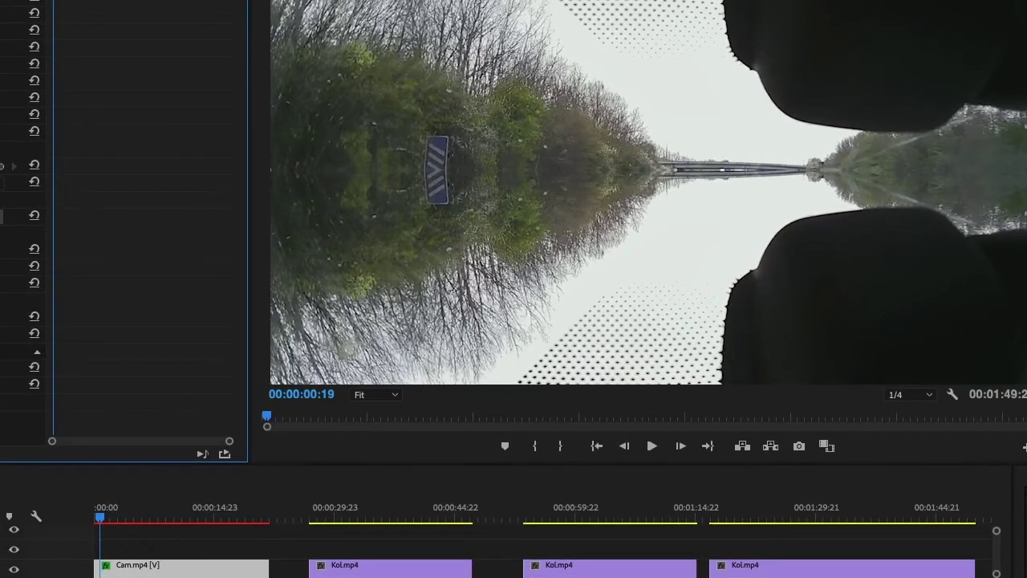
{"action": "key", "text": "shift+4"}
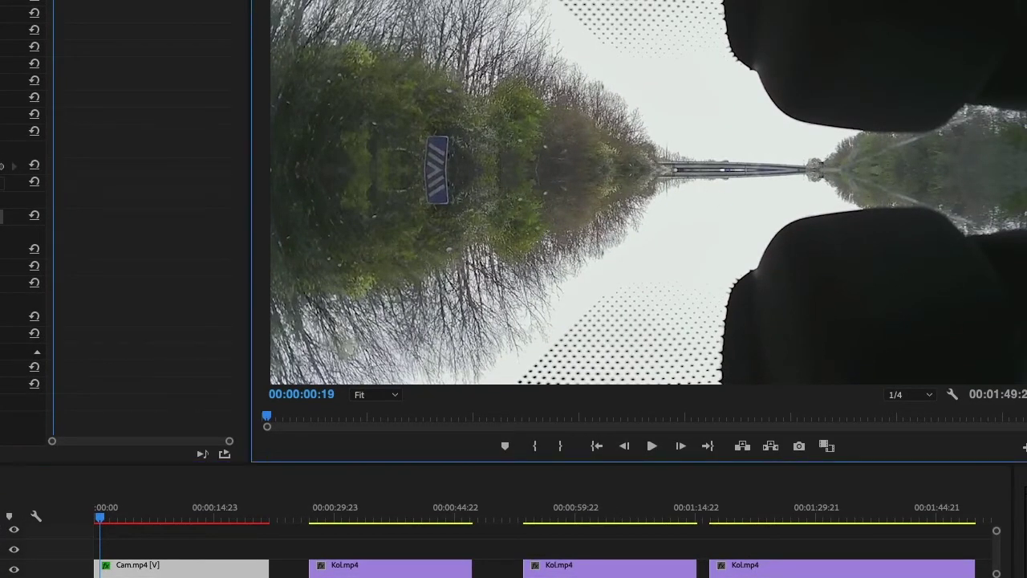
{"action": "key", "text": "shift+5"}
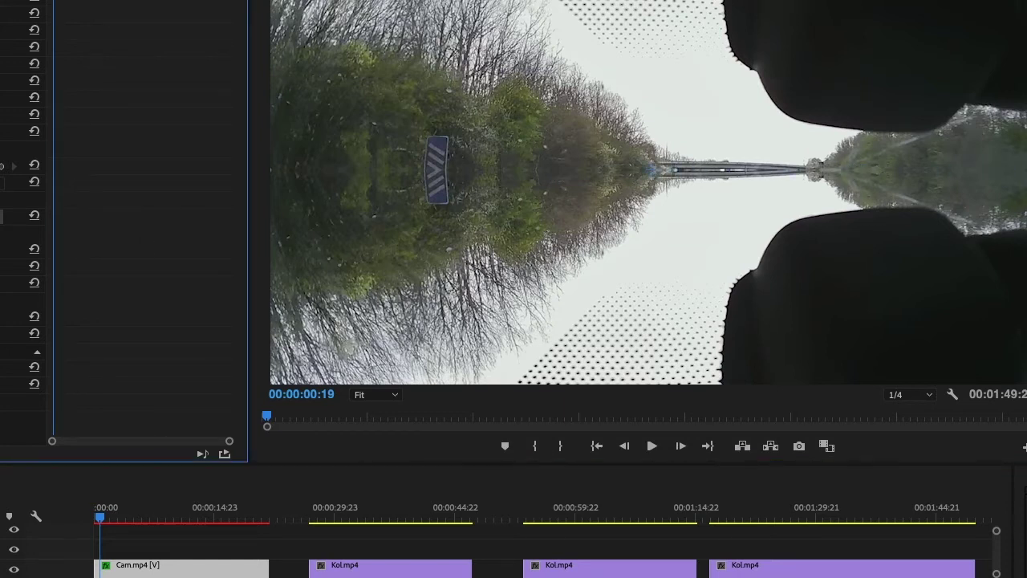
{"action": "left_click_drag", "start_coordinate": [0, 266], "coordinate": [24, 266]}
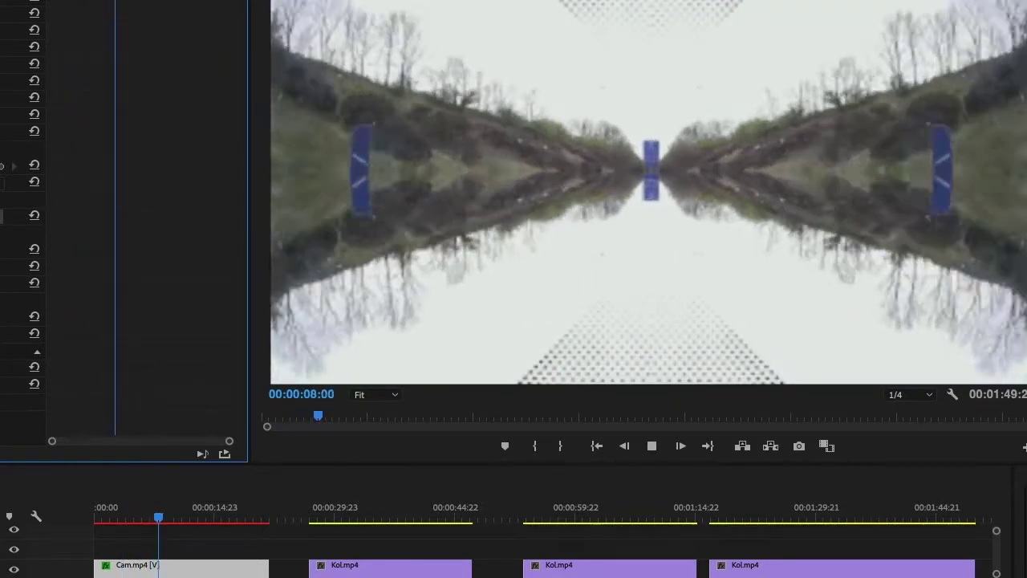
{"action": "key", "text": "space"}
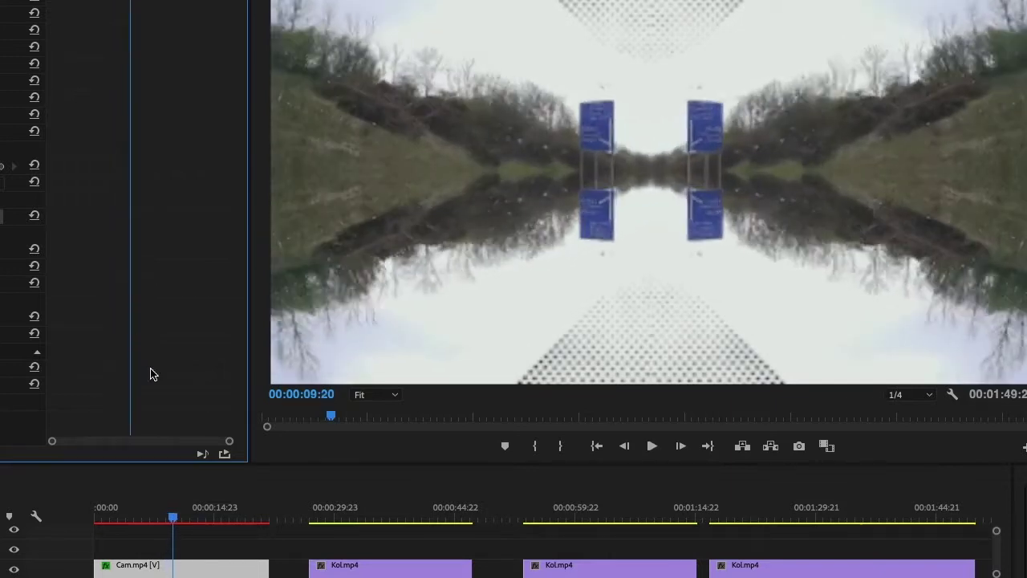
- Copy both Mirror effects from Cam.mp4 onto the first Kol.mp4 clip and play the result
{"action": "left_click", "coordinate": [332, 507]}
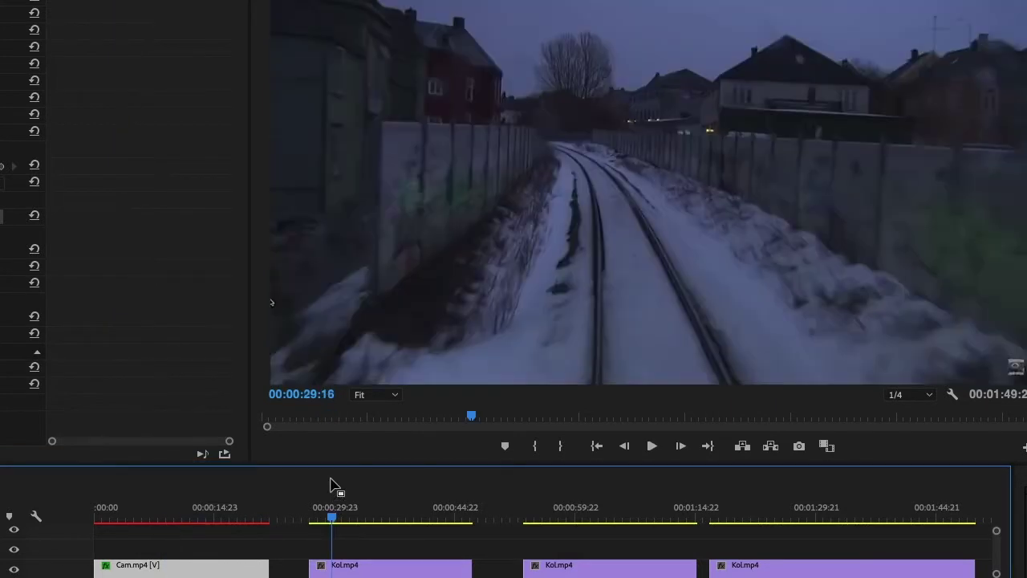
{"action": "key", "text": "space"}
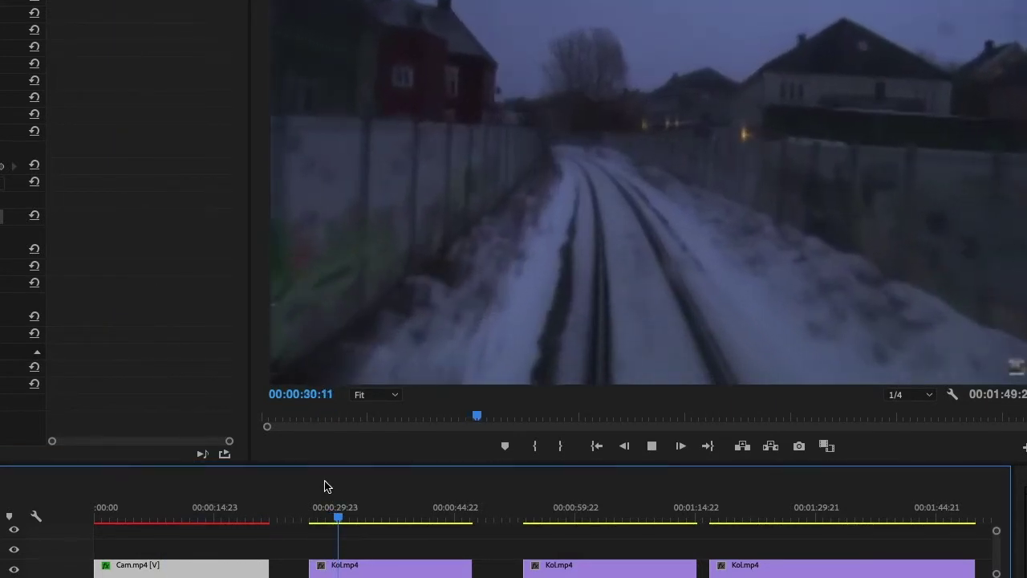
{"action": "key", "text": "space"}
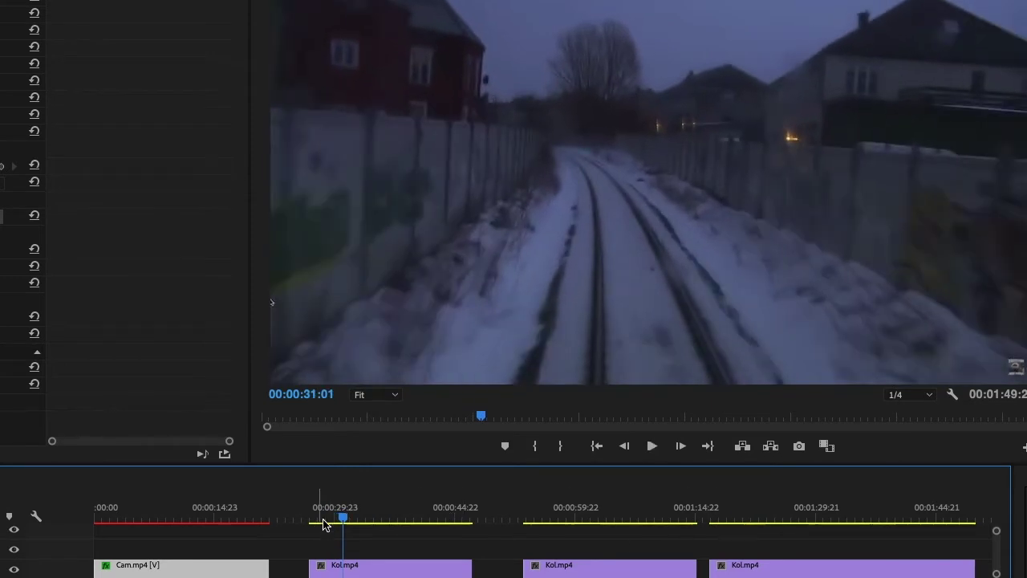
{"action": "left_click_drag", "start_coordinate": [343, 518], "coordinate": [338, 518]}
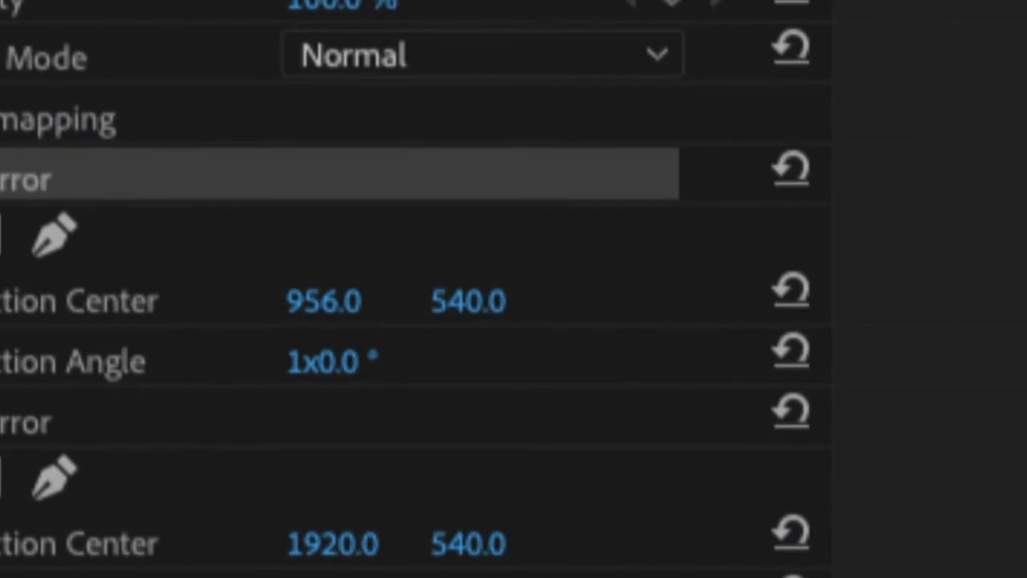
{"action": "left_click", "coordinate": [106, 432], "text": "ctrl"}
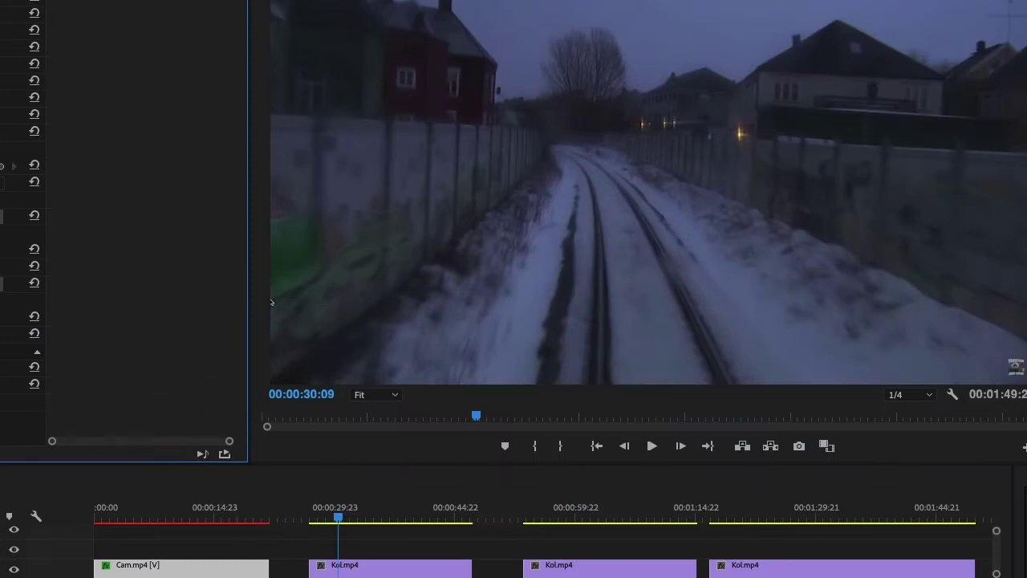
{"action": "left_click", "coordinate": [329, 565]}
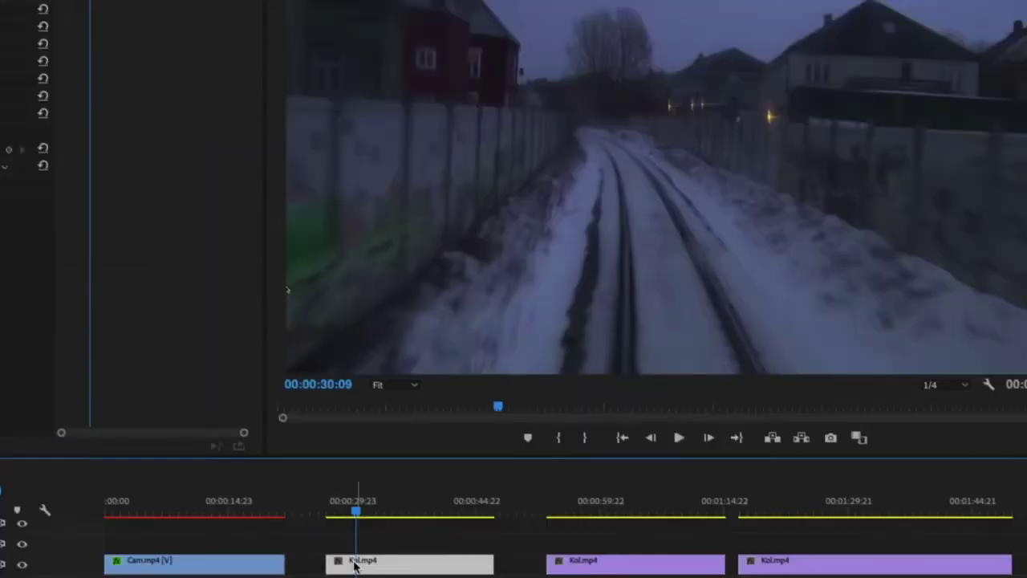
{"action": "key", "text": "super+v"}
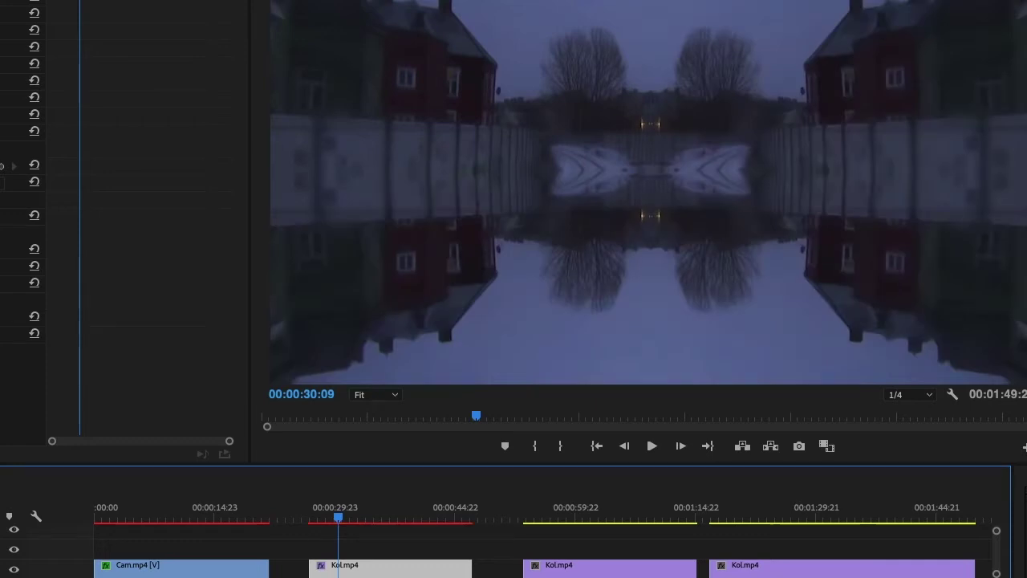
{"action": "key", "text": "space"}
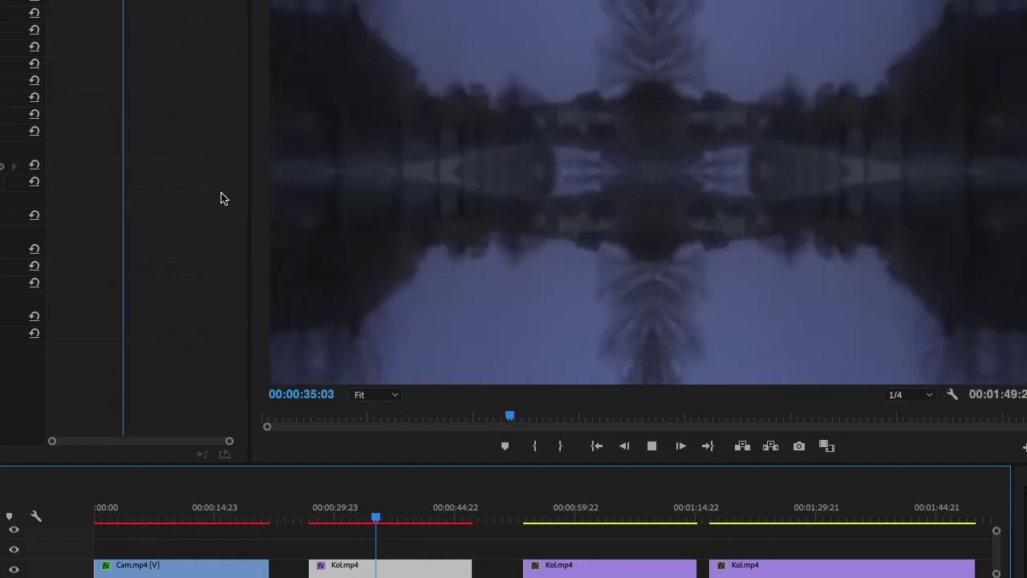
{"action": "key", "text": "space"}
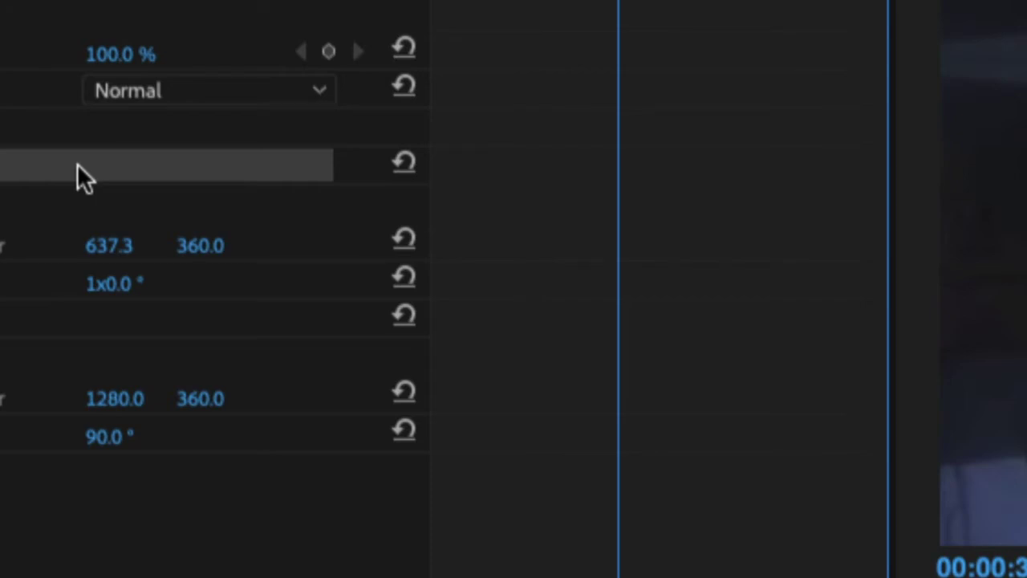
- Add a third Mirror effect to the first Kol.mp4 clip and tilt the uppermost Mirror's reflection angle
{"action": "key", "text": "ctrl+v"}
{"action": "left_click", "coordinate": [77, 163]}
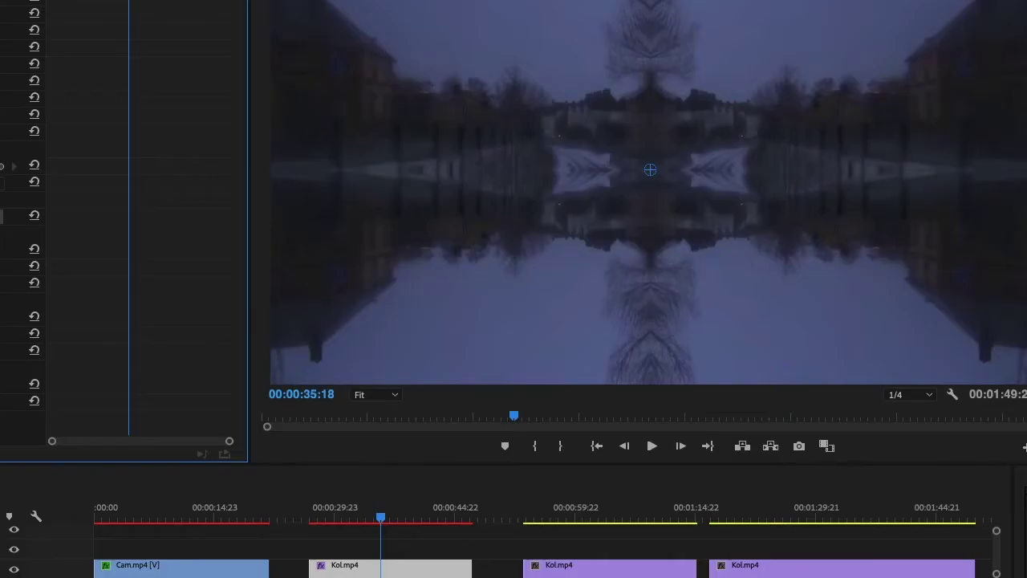
{"action": "left_click", "coordinate": [1, 199]}
{"action": "left_click", "coordinate": [1, 215]}
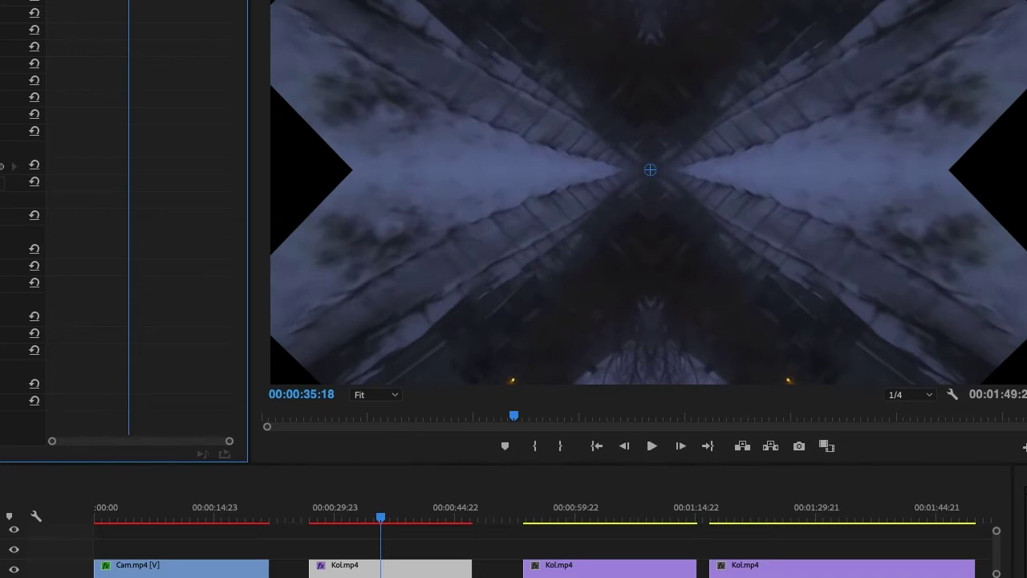
- Shift the uppermost Mirror's reflection center leftward from the middle of the frame on the first Kol.mp4 clip and play the result
{"action": "key", "text": "space"}
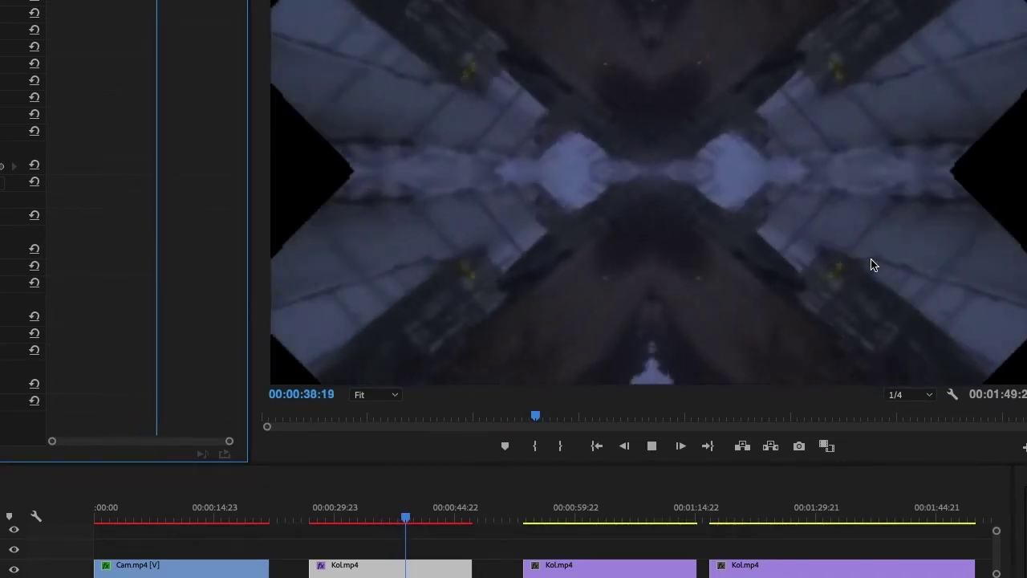
{"action": "key", "text": "space"}
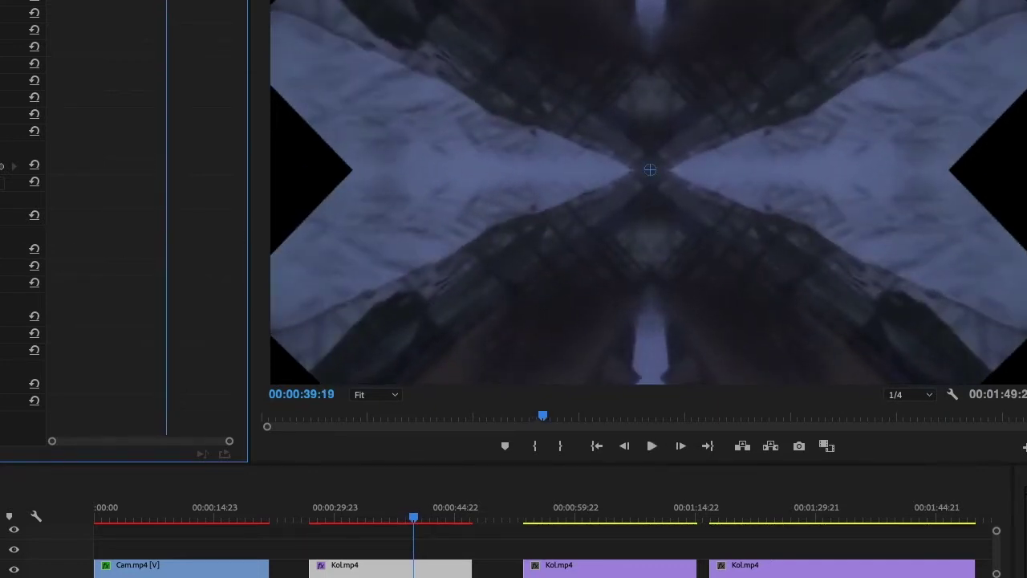
{"action": "left_click_drag", "start_coordinate": [650, 169], "coordinate": [552, 169]}
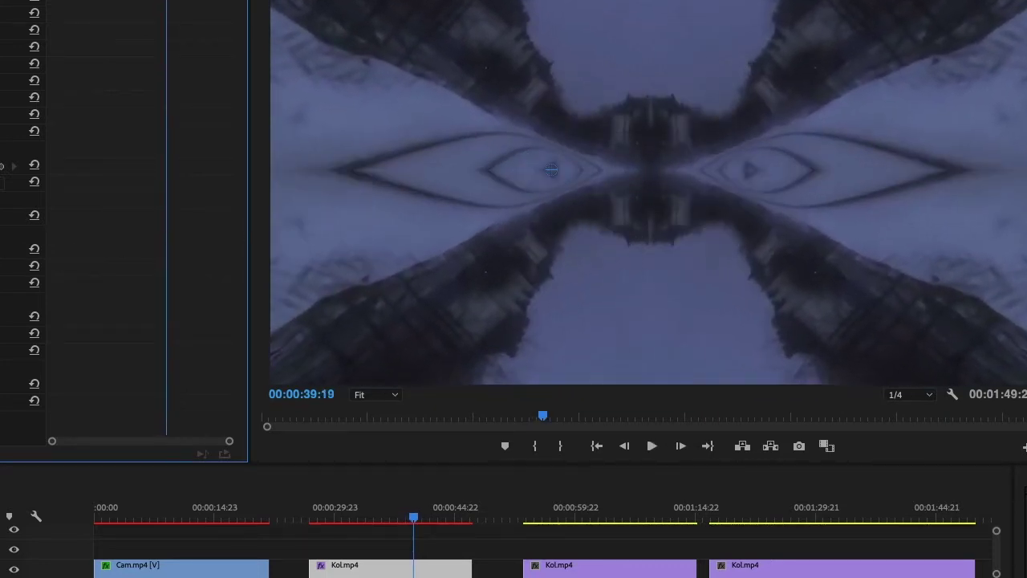
{"action": "key", "text": "space"}
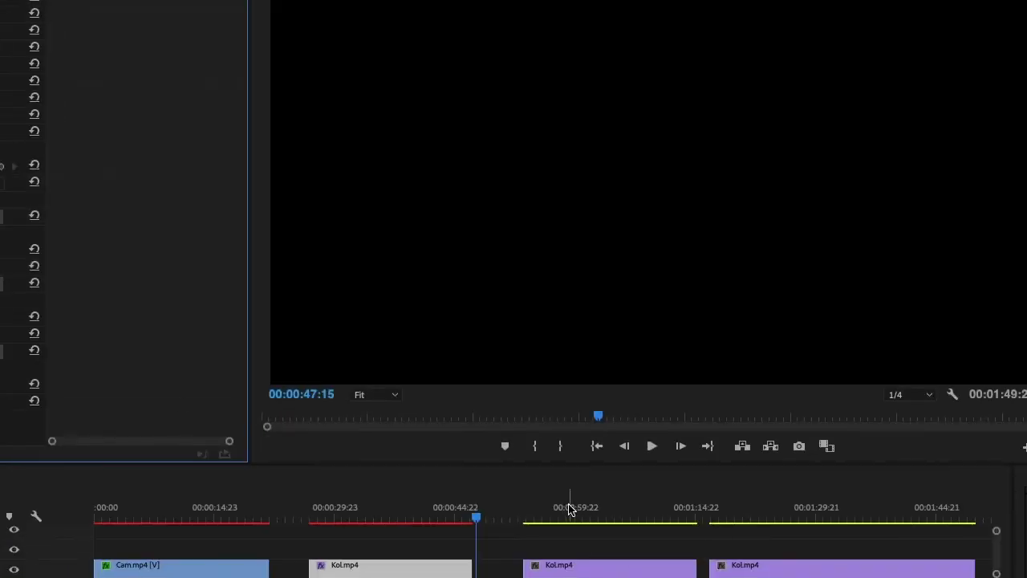
- Paste the three Mirror effects onto the second Kol.mp4 clip and play the result
{"action": "left_click", "coordinate": [569, 510]}
{"action": "left_click_drag", "start_coordinate": [570, 519], "coordinate": [543, 520]}
{"action": "left_click", "coordinate": [544, 568]}
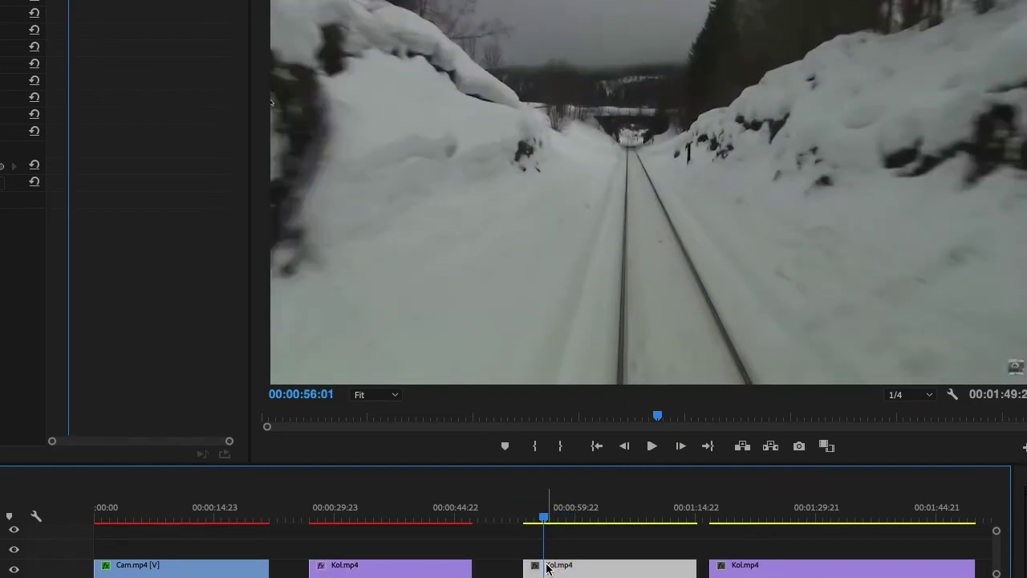
{"action": "left_click_drag", "start_coordinate": [546, 567], "coordinate": [547, 567]}
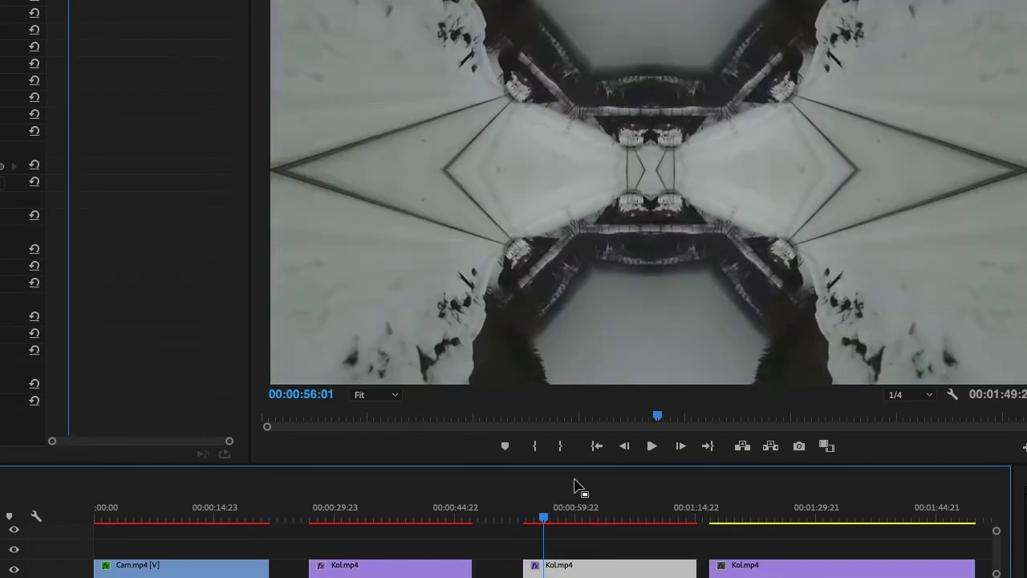
{"action": "key", "text": "space"}
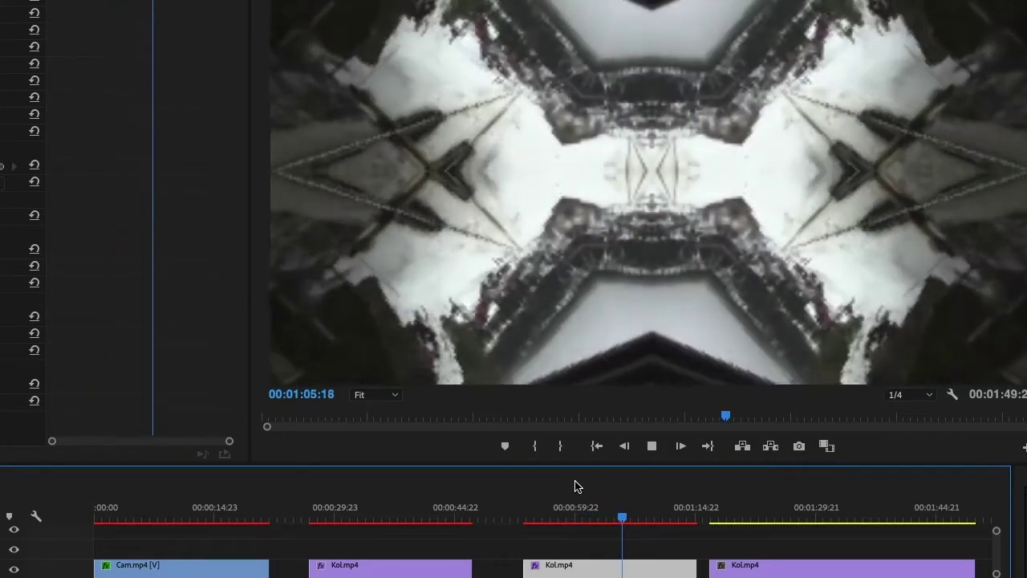
{"action": "key", "text": "space"}
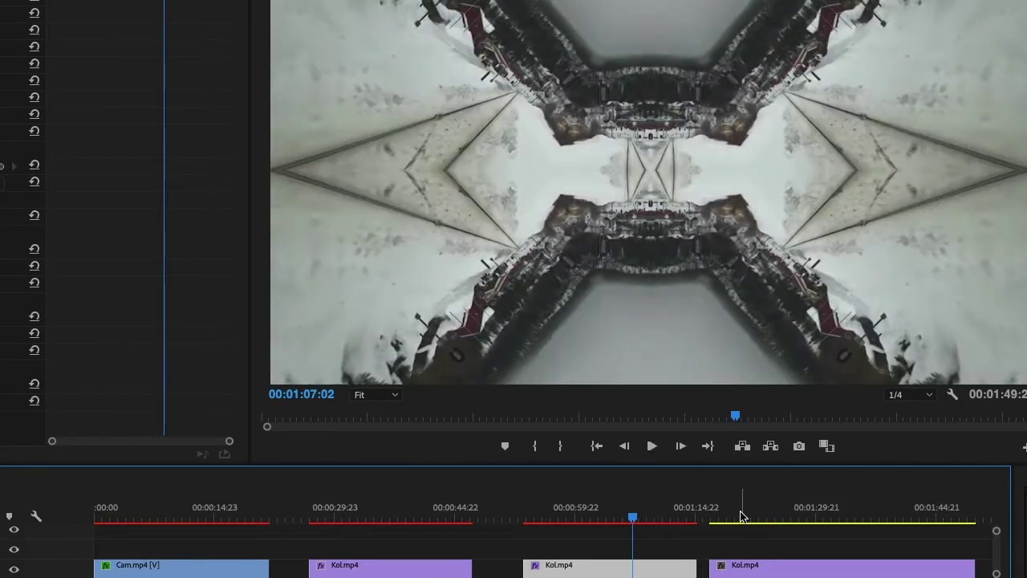
- Apply a Mirror effect to the last Kol.mp4 clip and set its reflection angle to 73.0°
{"action": "left_click", "coordinate": [731, 516]}
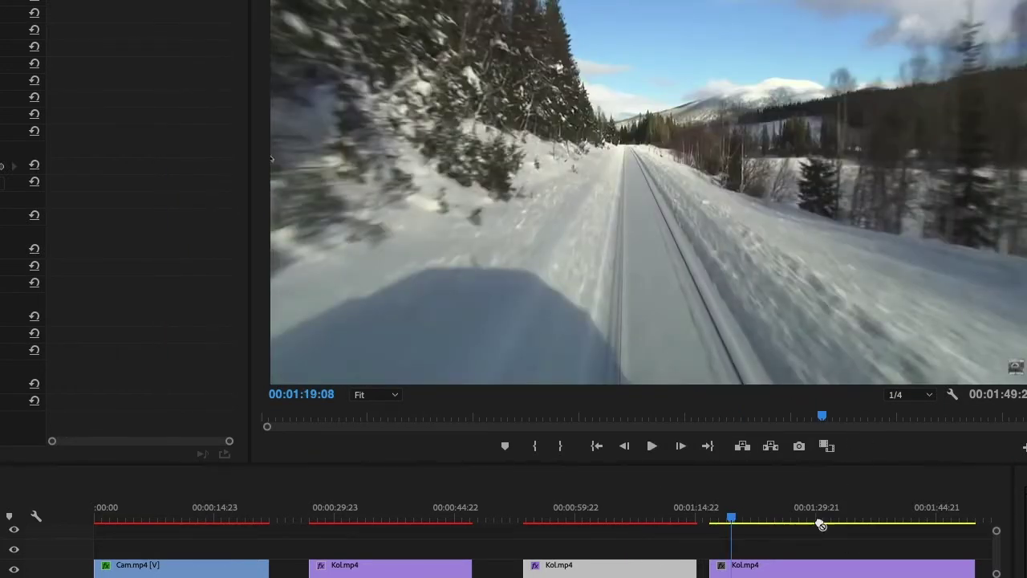
{"action": "left_click", "coordinate": [777, 571]}
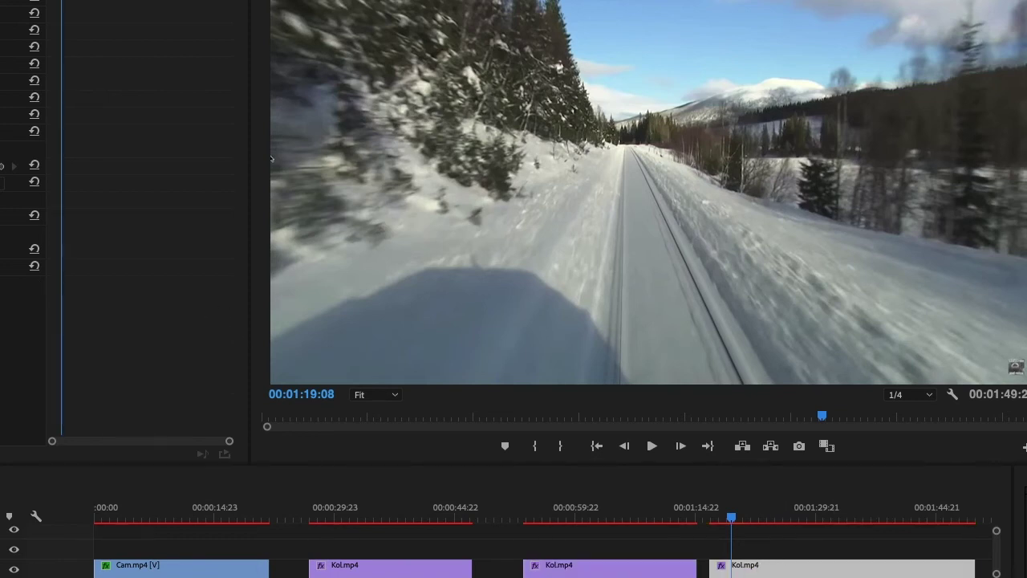
{"action": "left_click", "coordinate": [1, 216]}
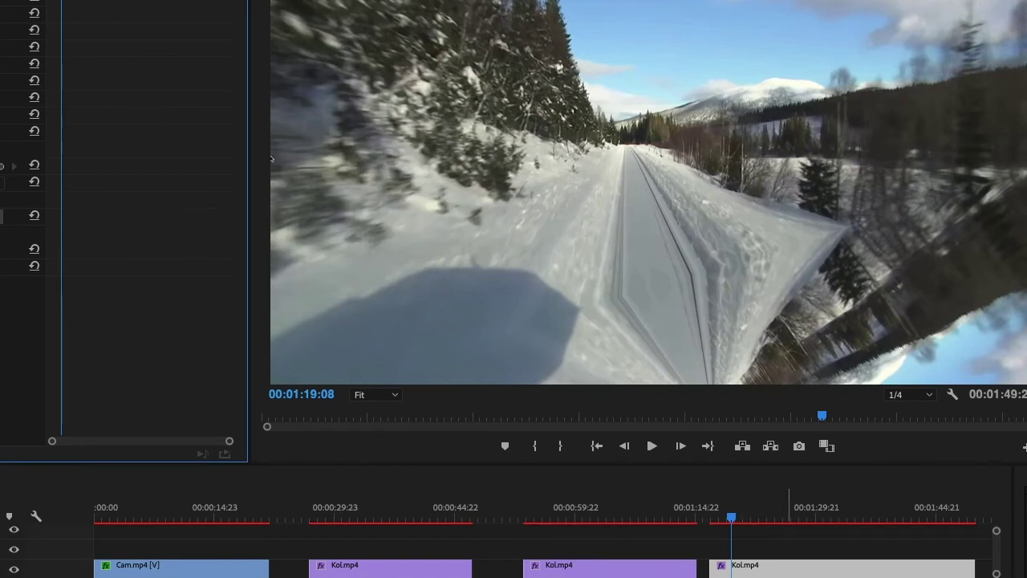
{"action": "left_click", "coordinate": [770, 514]}
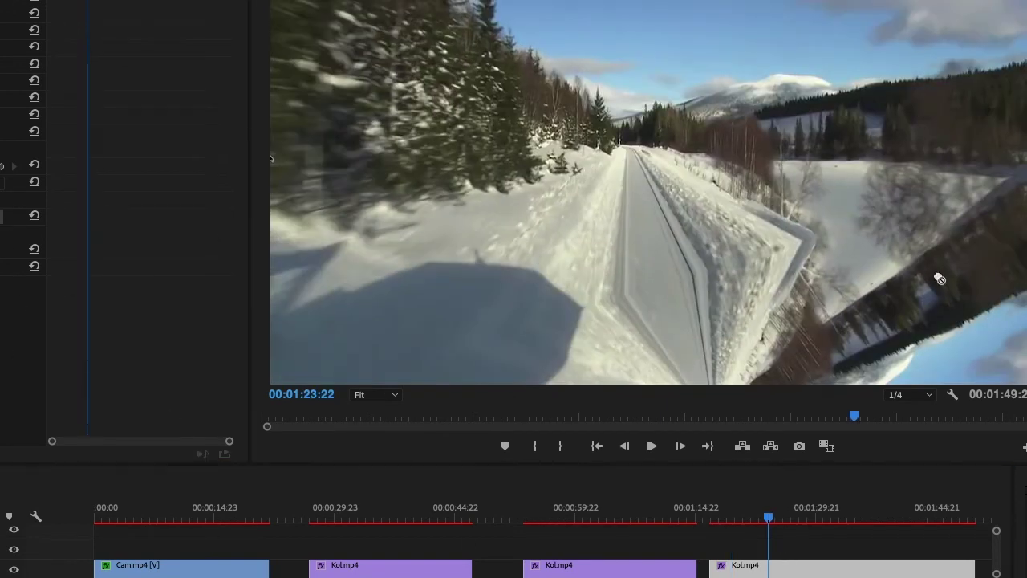
- Add a second Mirror effect to the last Kol.mp4 clip and move it above the first one
{"action": "left_click", "coordinate": [764, 567]}
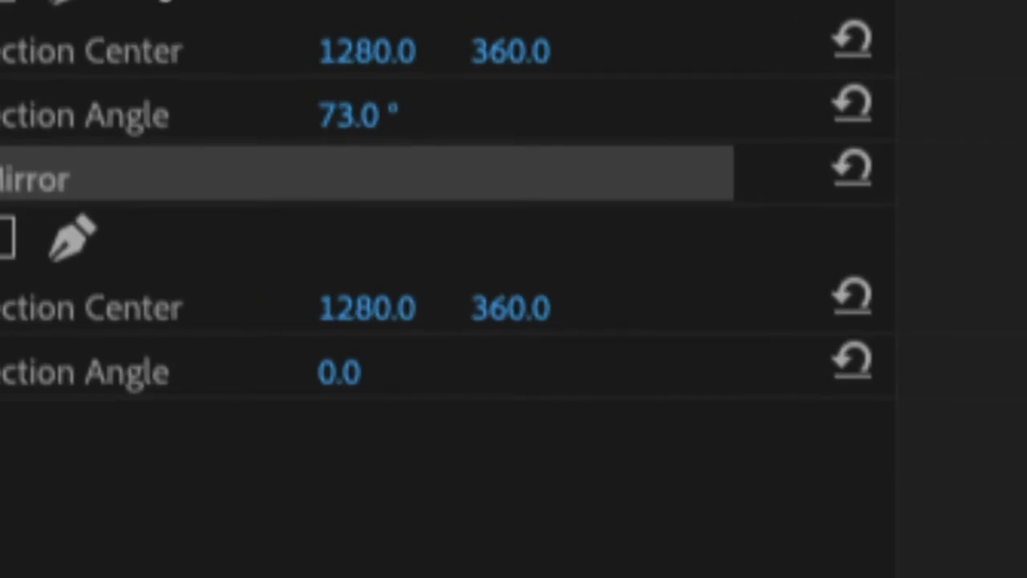
{"action": "left_click", "coordinate": [161, 179]}
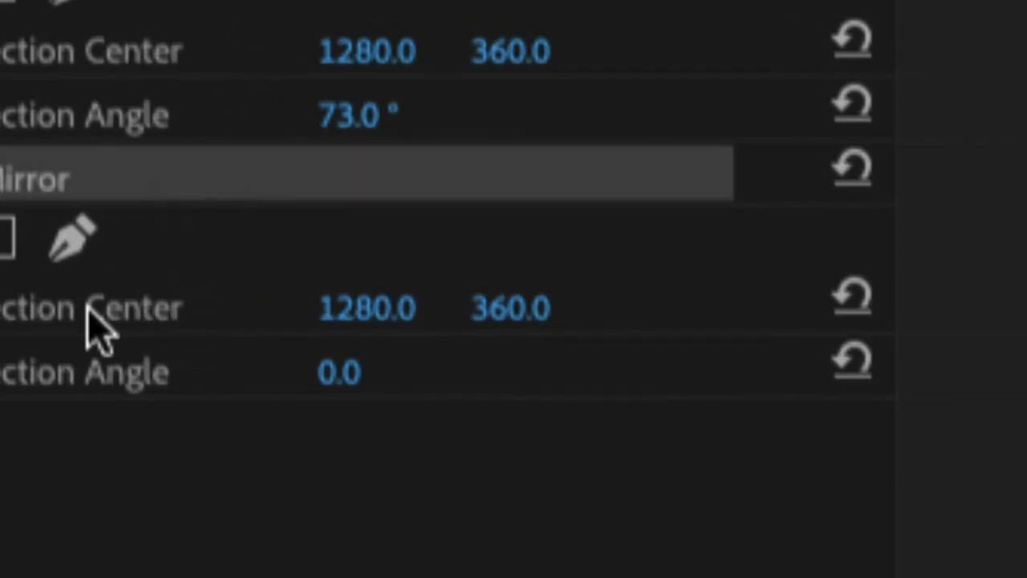
{"action": "left_click_drag", "start_coordinate": [97, 196], "coordinate": [133, 0]}
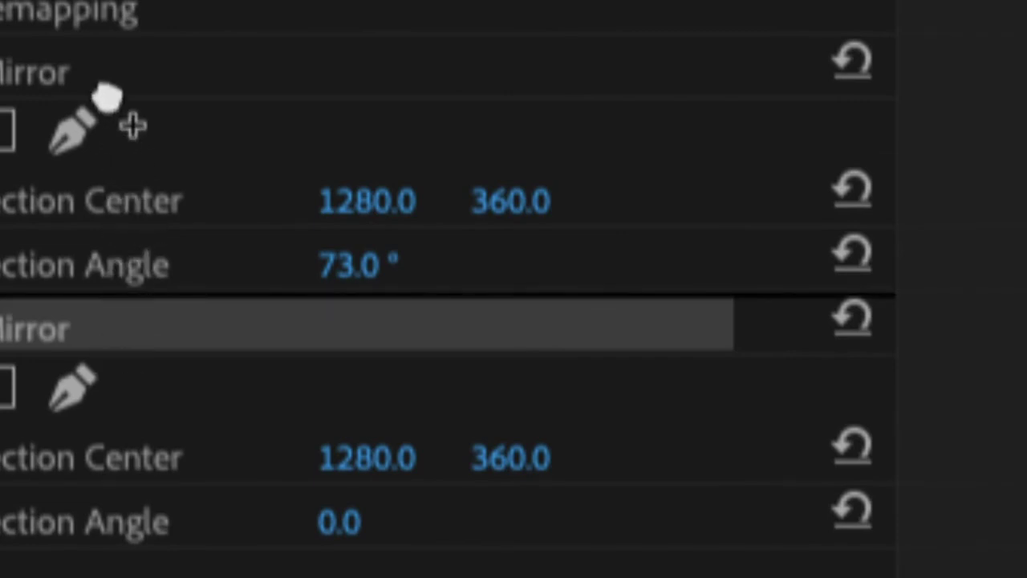
{"action": "left_click_drag", "start_coordinate": [108, 100], "coordinate": [112, 38]}
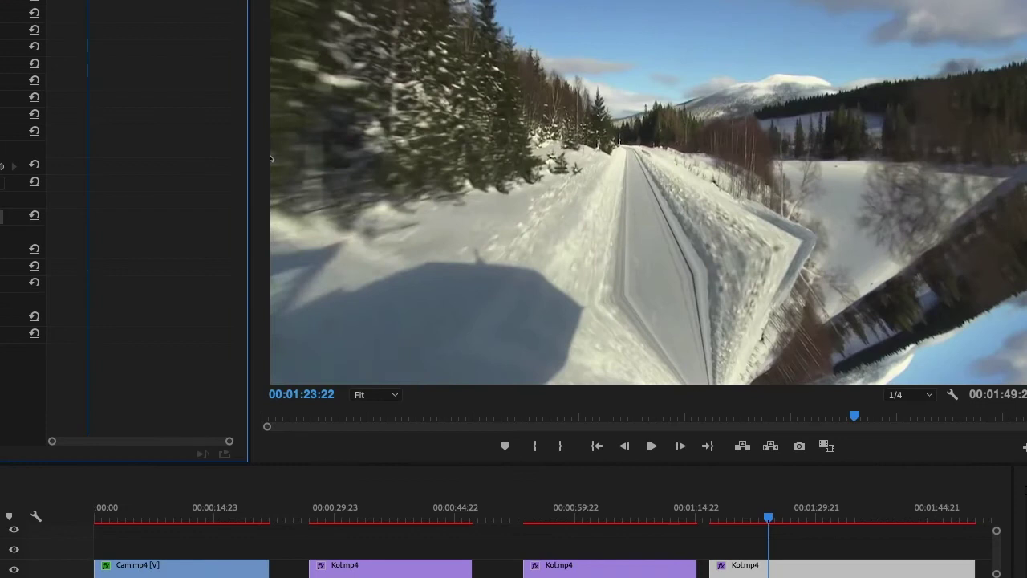
- Shift the uppermost Mirror's reflection center toward the left of the frame and add a third Mirror effect to the last Kol.mp4 clip
{"action": "left_click_drag", "start_coordinate": [3, 249], "coordinate": [8, 265]}
{"action": "left_click_drag", "start_coordinate": [528, 170], "coordinate": [350, 169]}
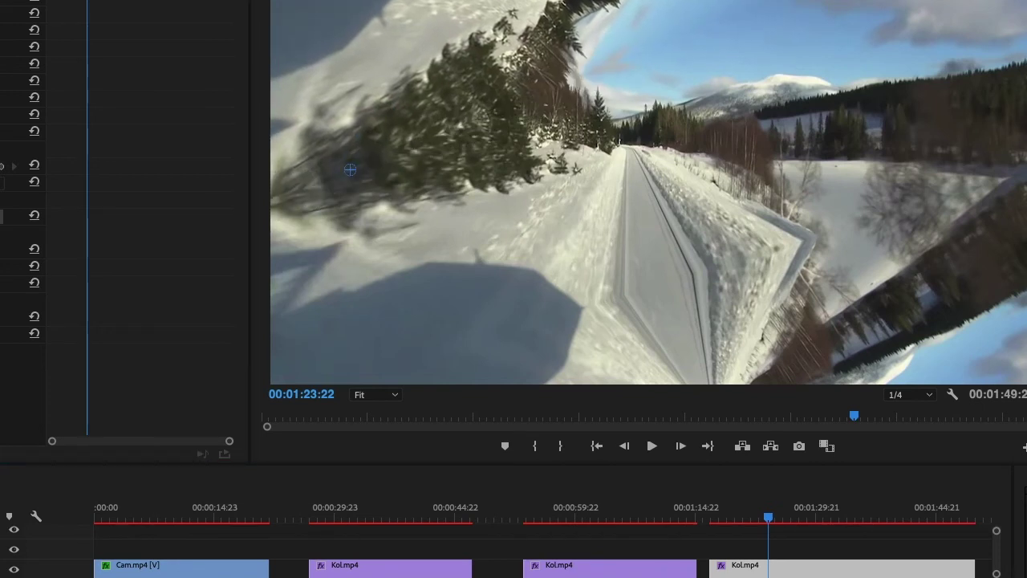
{"action": "left_click", "coordinate": [779, 564]}
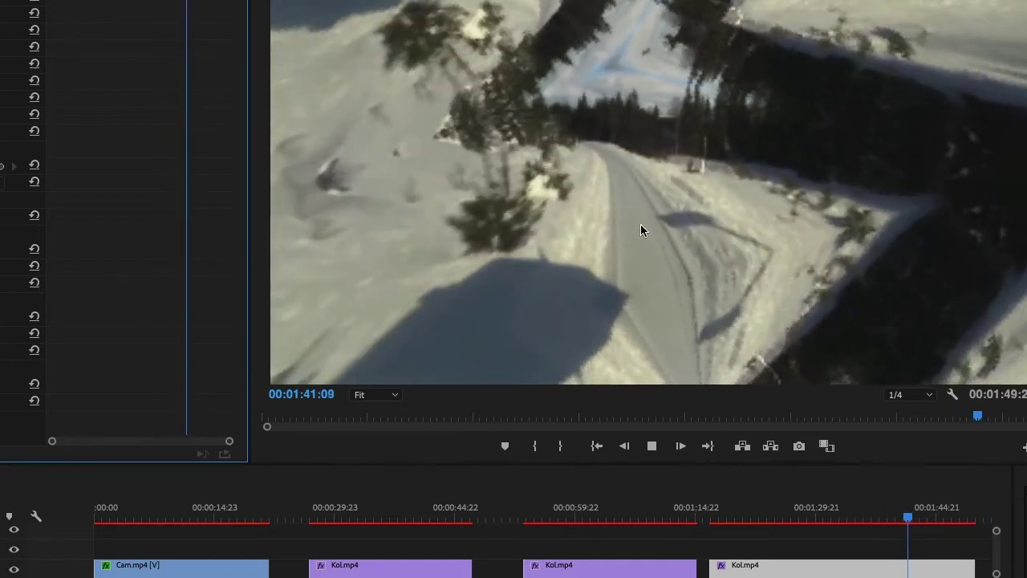
{"action": "key", "text": "space"}
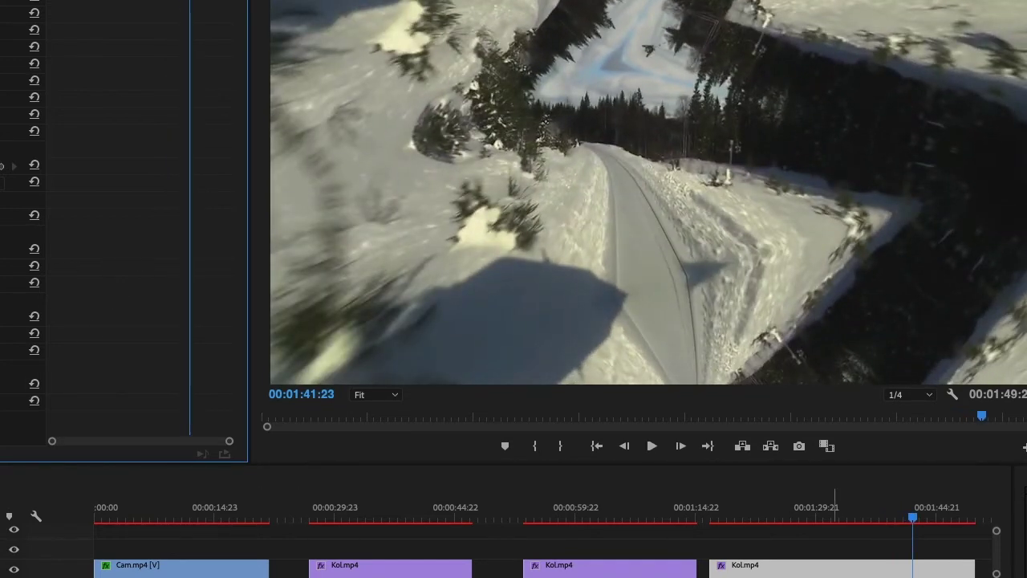